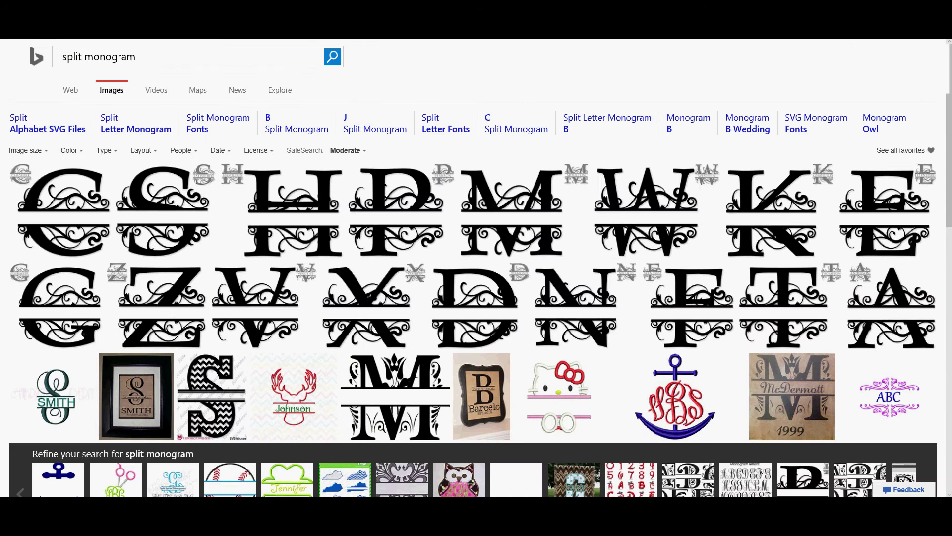
# Look over Bing Images results for 'split monogram' for ideas, then go to Cricut Design Space
pyautogui.moveTo(293, 232)
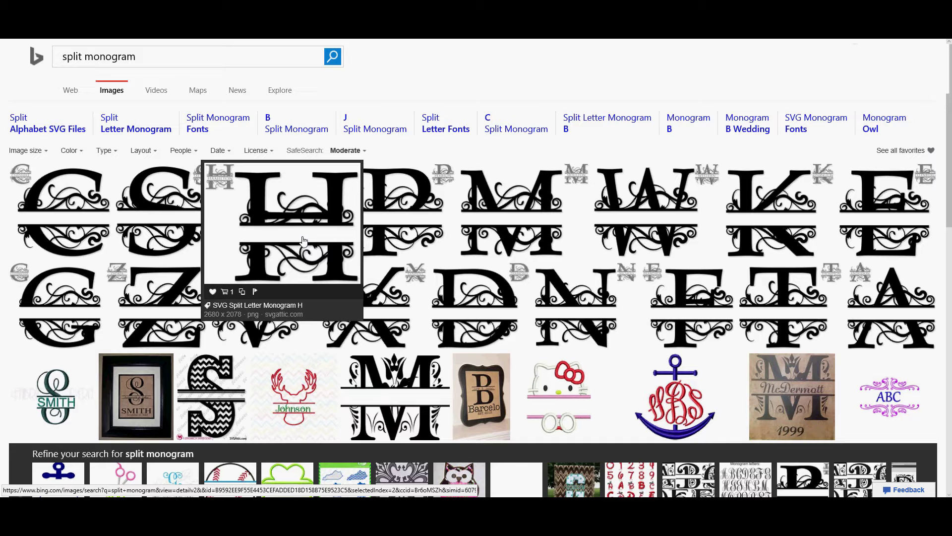
pyautogui.moveTo(214, 401)
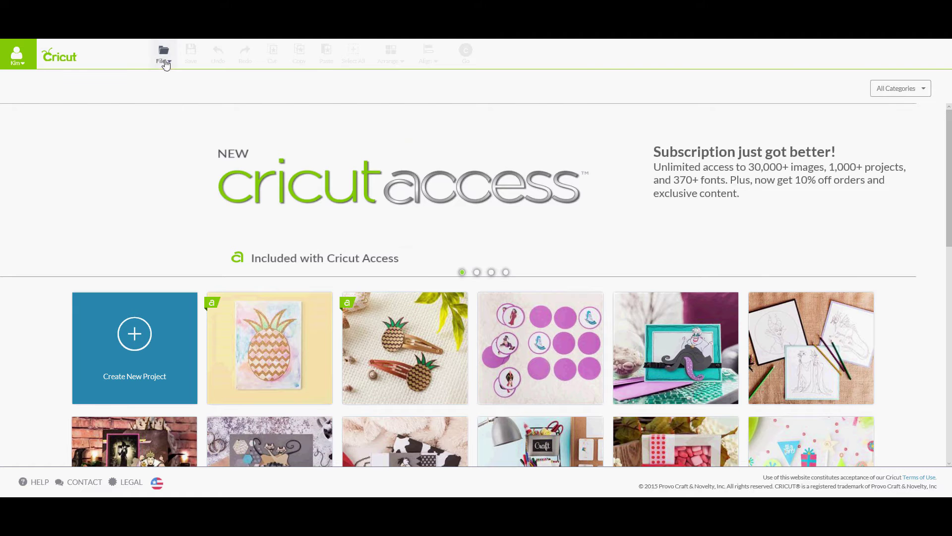
# Start a new blank Untitled Project from the File menu
pyautogui.click(166, 65)
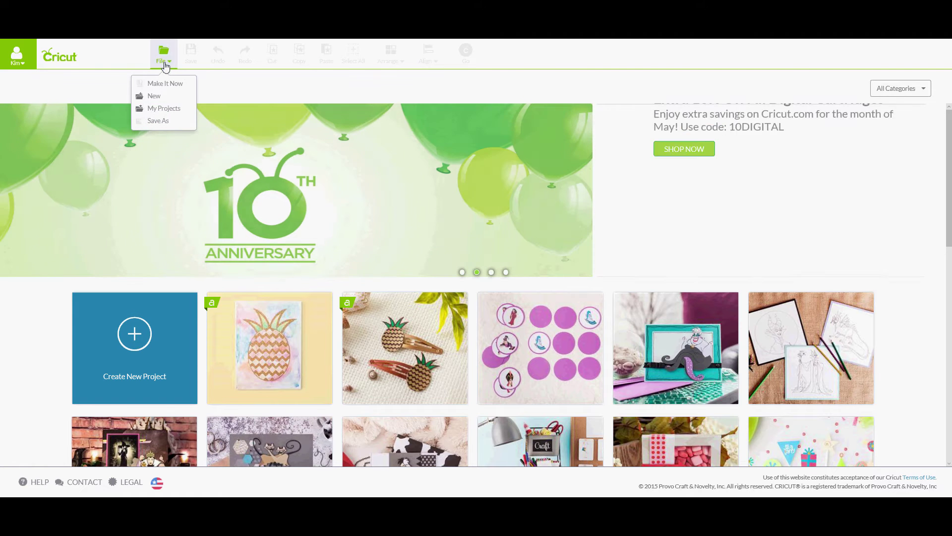
pyautogui.click(154, 102)
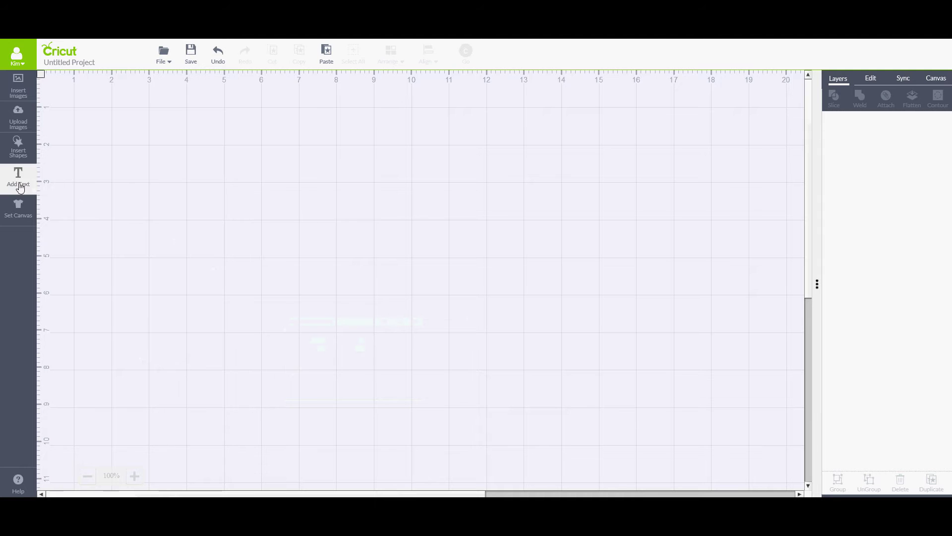
# Add a text letter K and drag it into place on the canvas
pyautogui.click(17, 186)
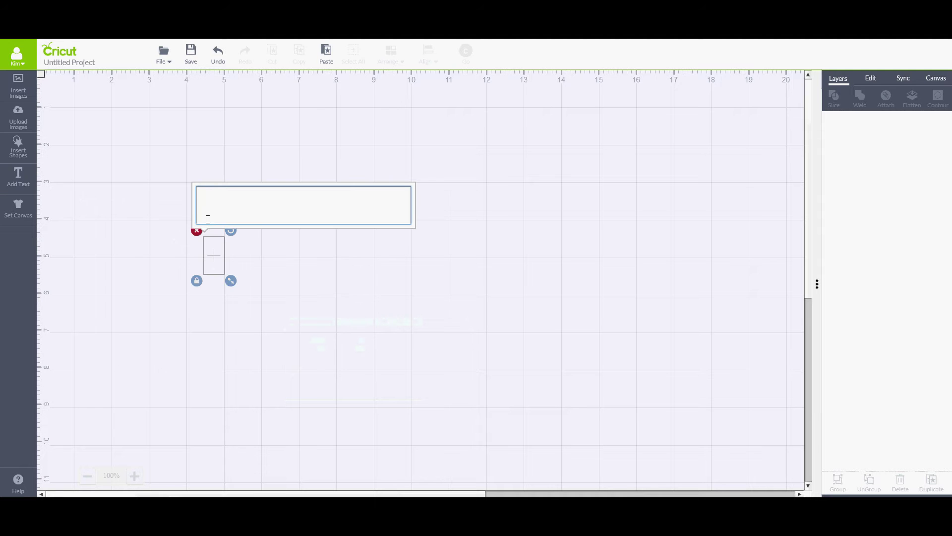
pyautogui.write('K')
pyautogui.click(321, 282)
pyautogui.moveTo(221, 257); pyautogui.dragTo(613, 434)
pyautogui.moveTo(455, 300); pyautogui.dragTo(432, 287)
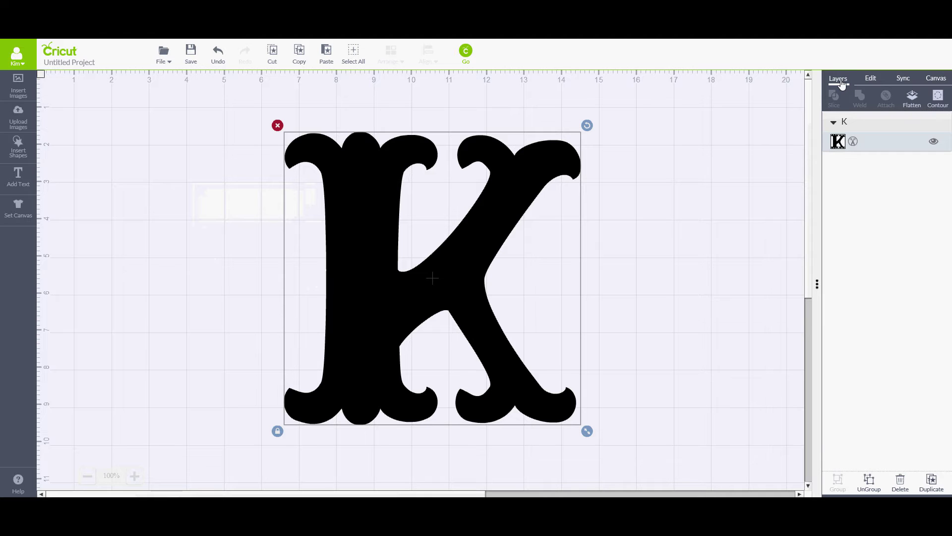
pyautogui.click(934, 142)
pyautogui.click(934, 143)
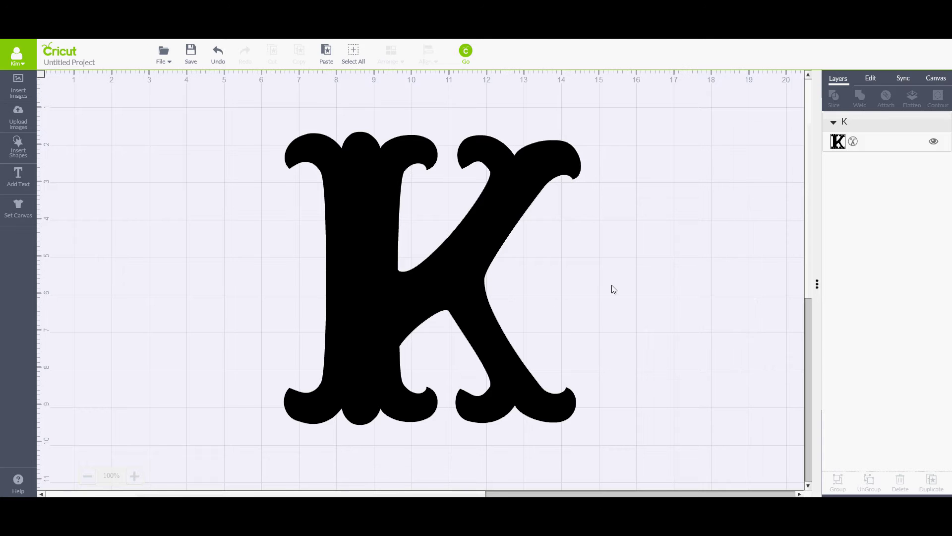
# Confirm the K uses Storybook – Shorty at about 8 x 7.89 in, then return to Layers
pyautogui.click(474, 258)
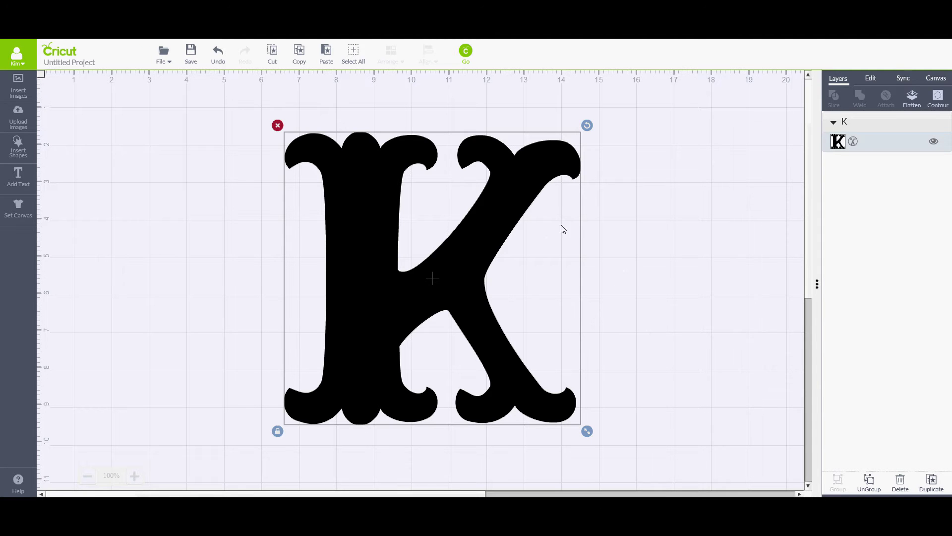
pyautogui.click(871, 81)
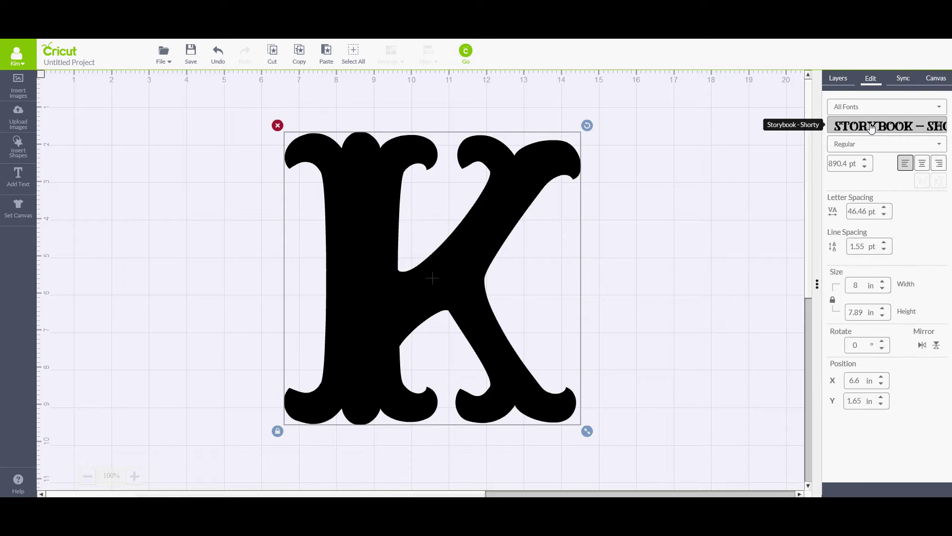
pyautogui.click(718, 160)
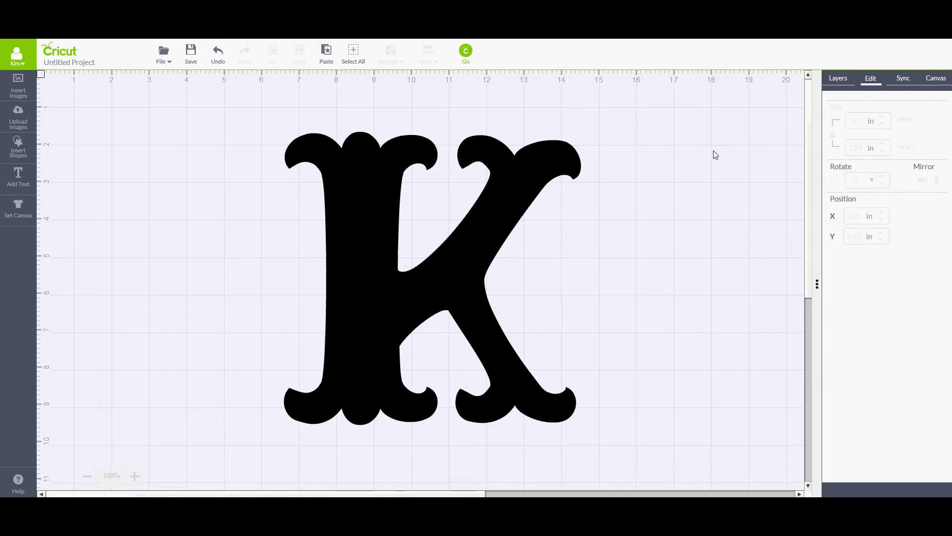
pyautogui.click(837, 78)
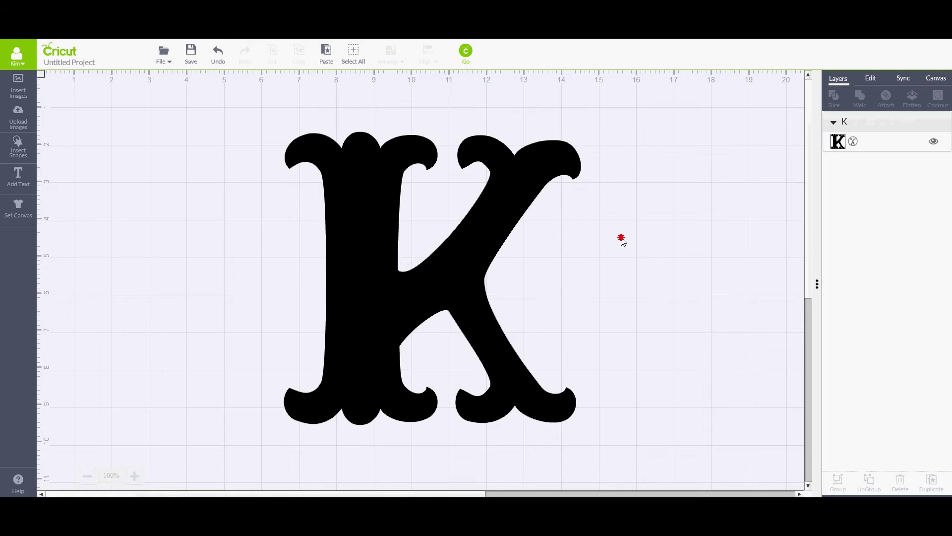
pyautogui.moveTo(263, 250); pyautogui.dragTo(623, 322)
# Stretch an unlocked square into a wide dark bar across the K's middle, selecting both
pyautogui.click(30, 151)
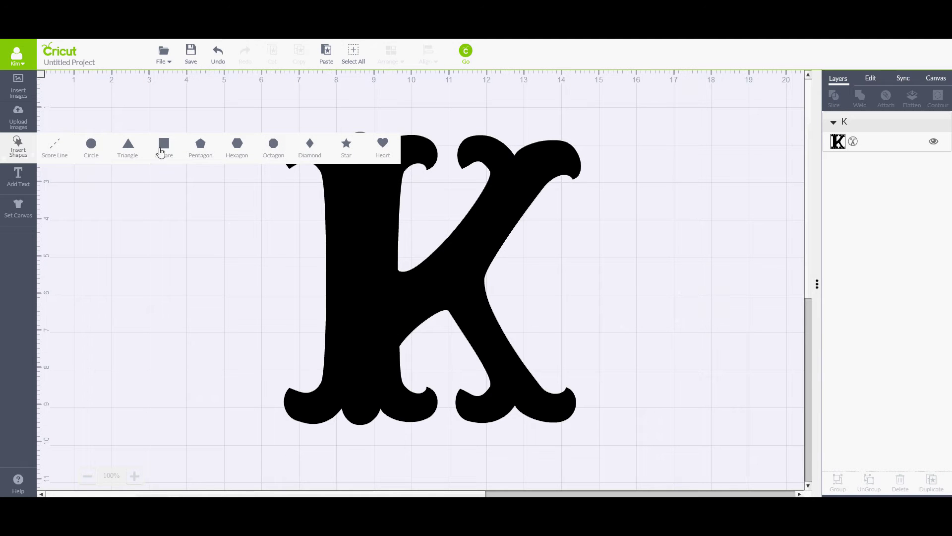
pyautogui.click(164, 147)
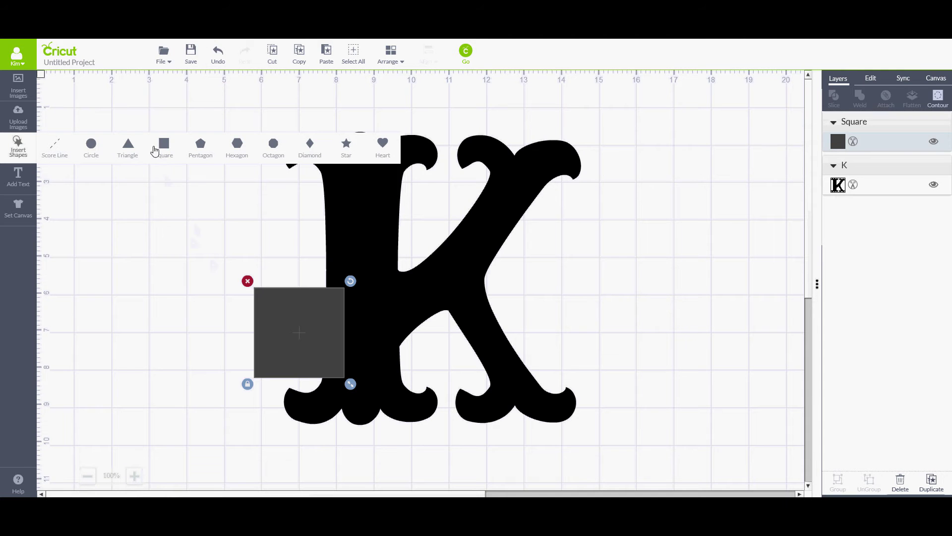
pyautogui.click(247, 383)
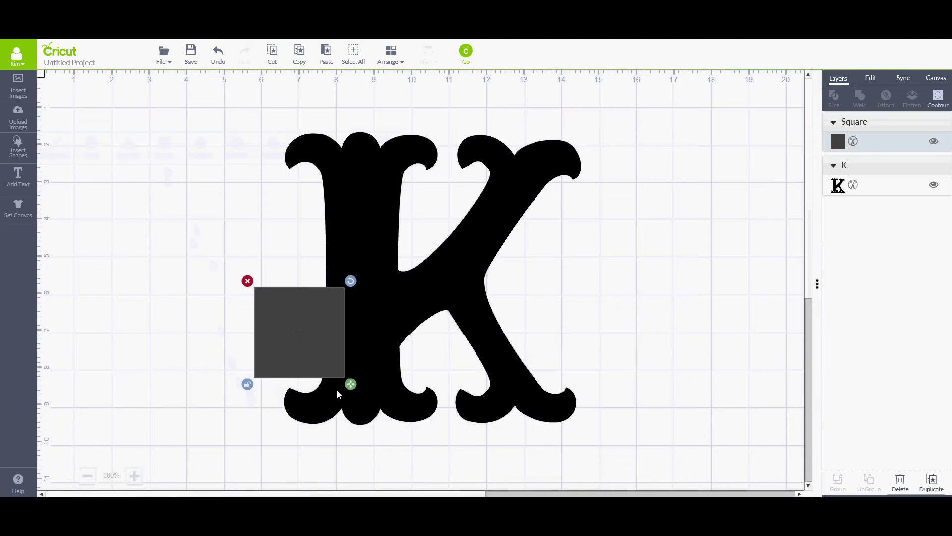
pyautogui.moveTo(351, 384); pyautogui.dragTo(607, 356)
pyautogui.moveTo(452, 311); pyautogui.dragTo(414, 244)
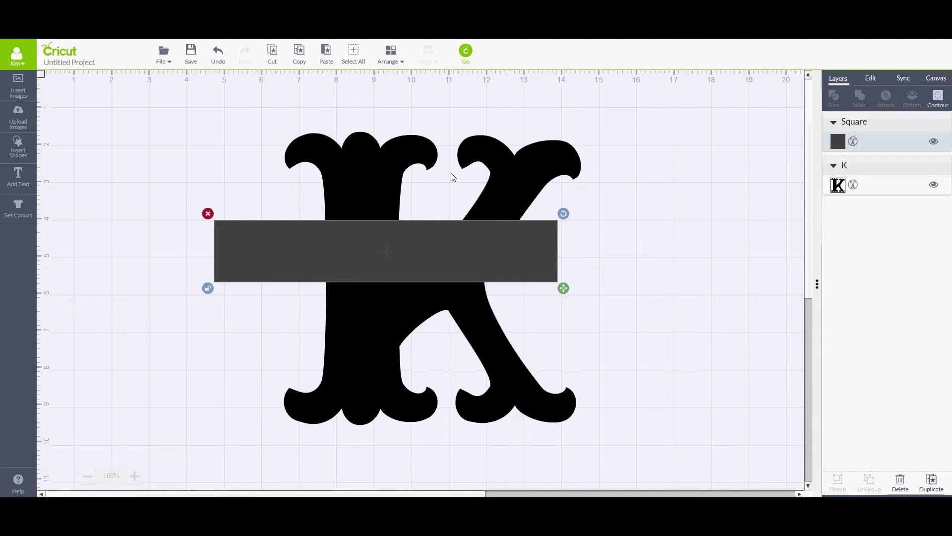
pyautogui.keyDown('shift'); pyautogui.click(349, 171); pyautogui.keyUp('shift')
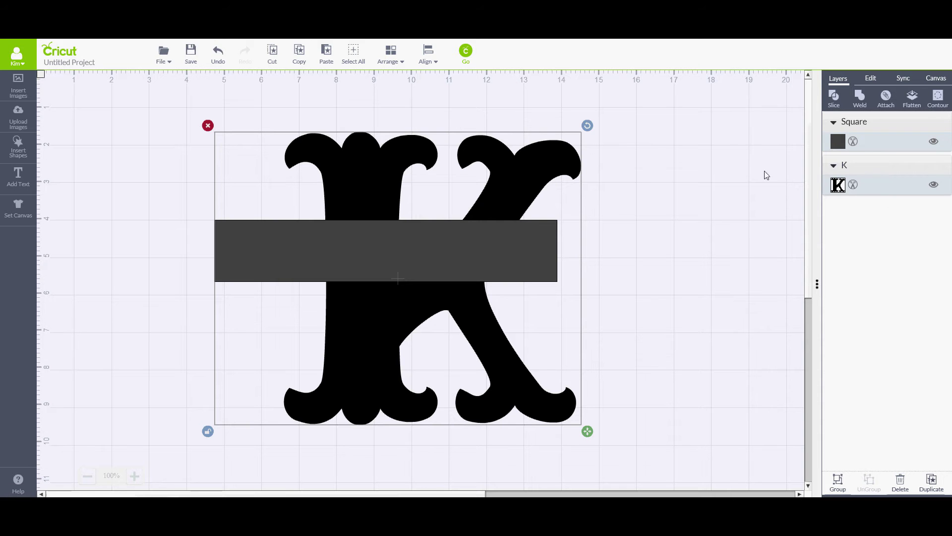
# Apply Align > Center to the Square bar and the K
pyautogui.click(435, 62)
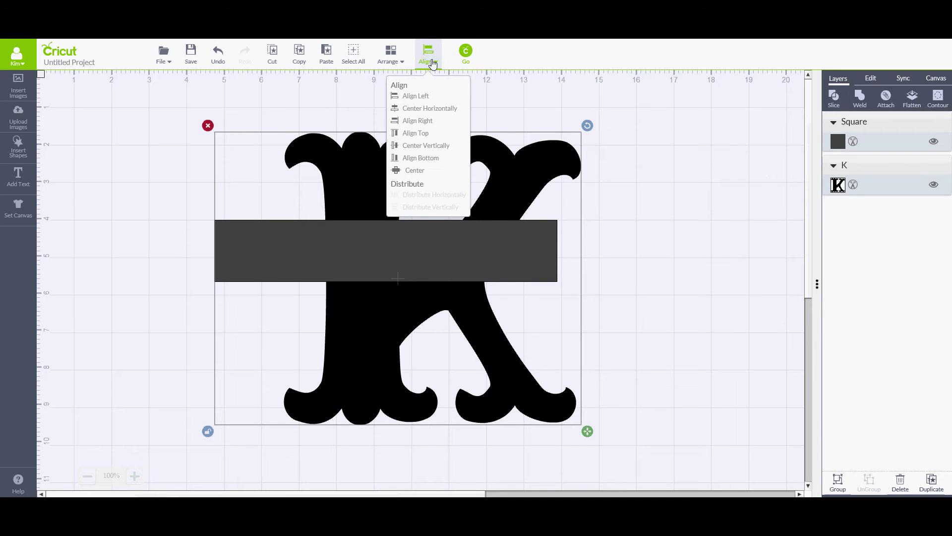
pyautogui.click(410, 172)
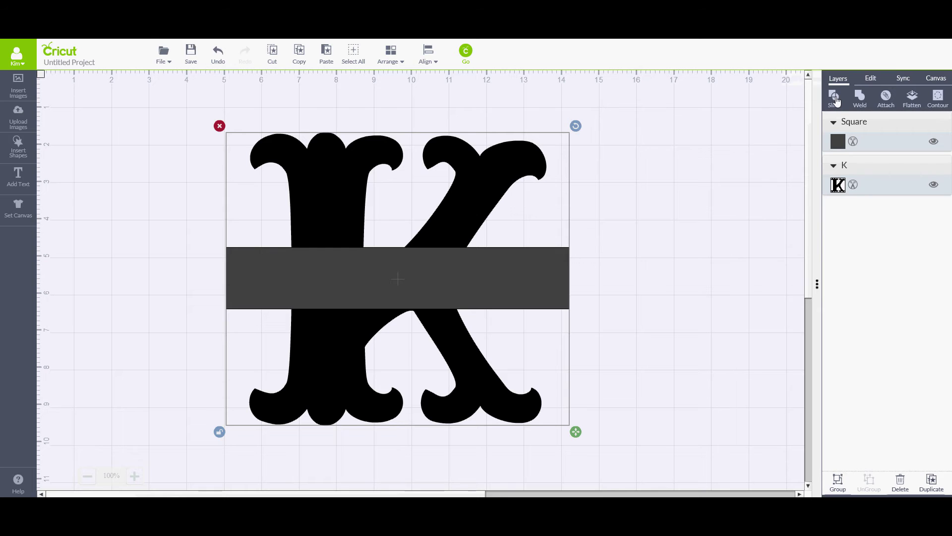
# Slice the K with the bar, then hide Sliced Image B, C and the middle band piece
pyautogui.click(836, 98)
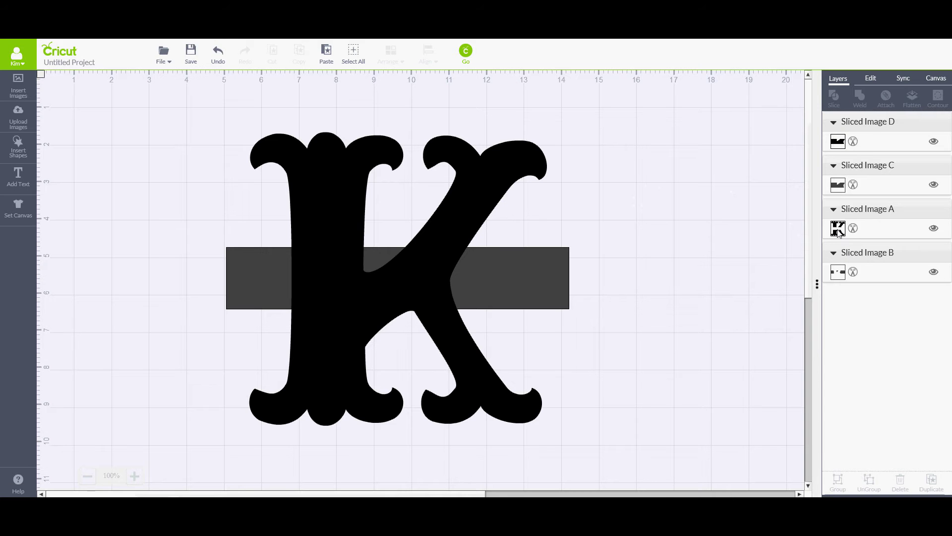
pyautogui.click(934, 273)
pyautogui.click(935, 187)
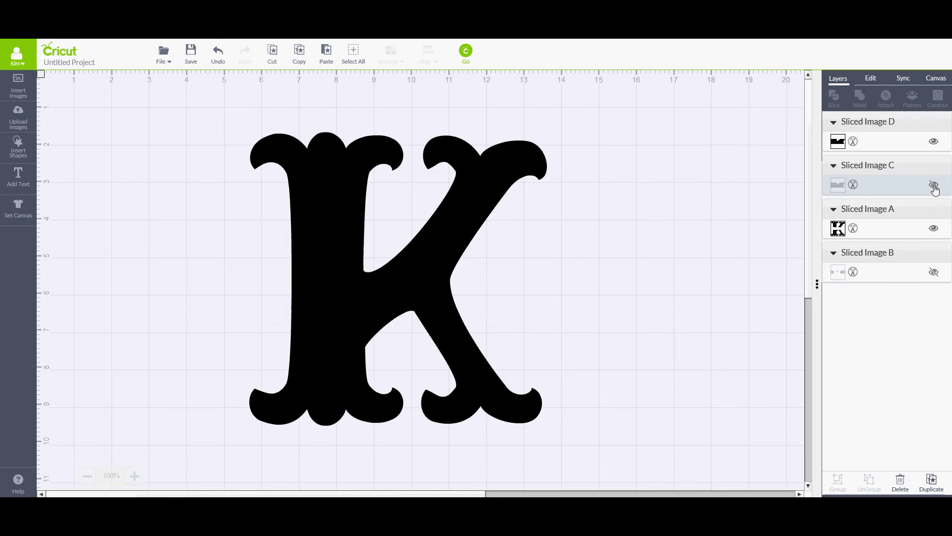
pyautogui.click(932, 142)
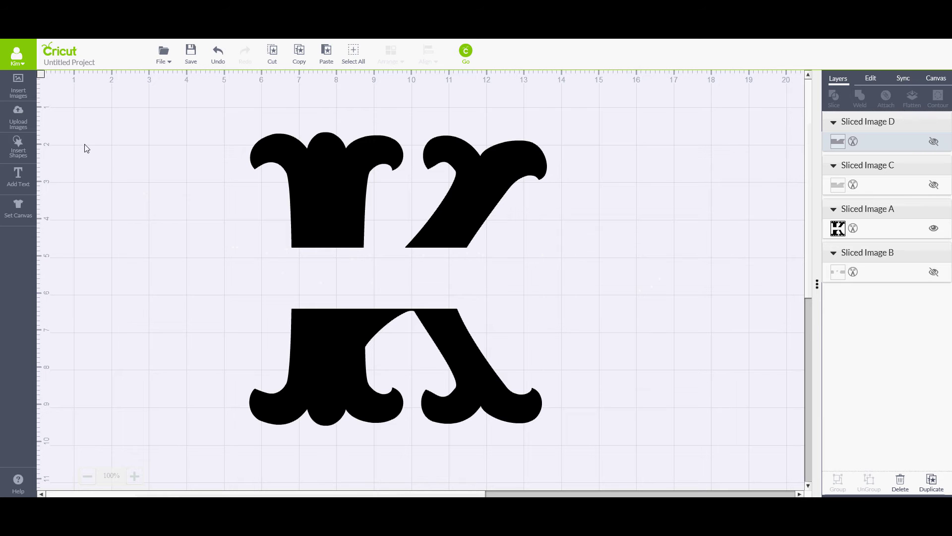
# Turn an unlocked square into a thin bar about 7.93 in wide and place it in the K's gap
pyautogui.click(16, 148)
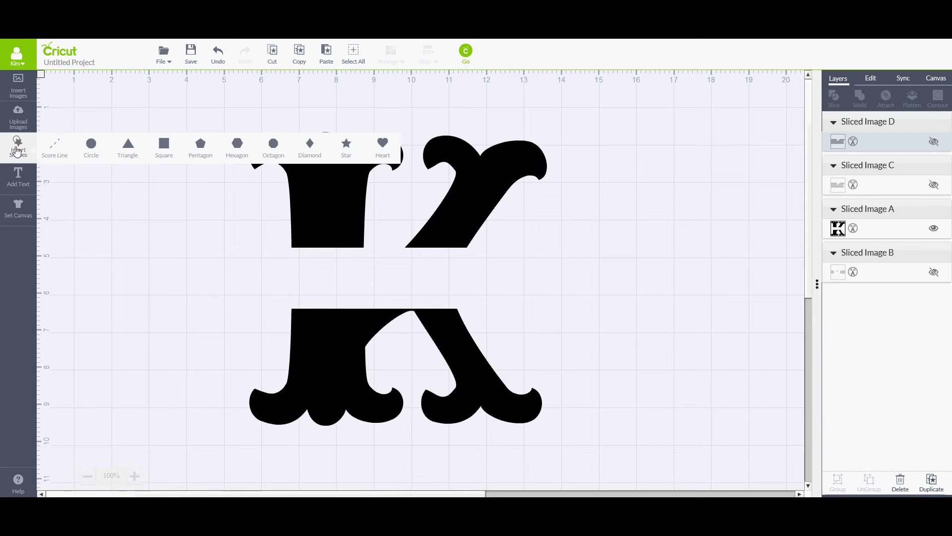
pyautogui.click(166, 150)
pyautogui.click(248, 383)
pyautogui.moveTo(351, 386); pyautogui.dragTo(521, 315)
pyautogui.moveTo(418, 298); pyautogui.dragTo(412, 152)
pyautogui.moveTo(514, 167); pyautogui.dragTo(556, 164)
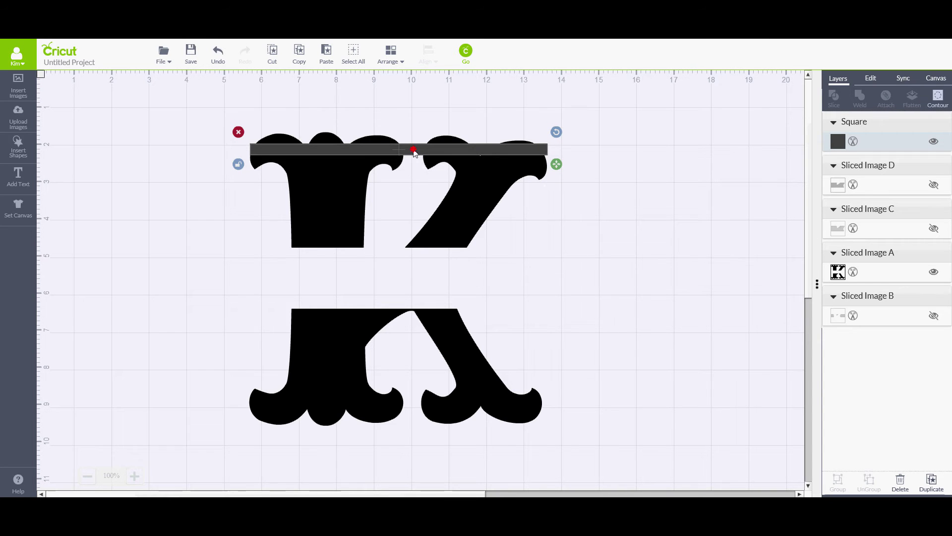
pyautogui.moveTo(414, 150); pyautogui.dragTo(436, 253)
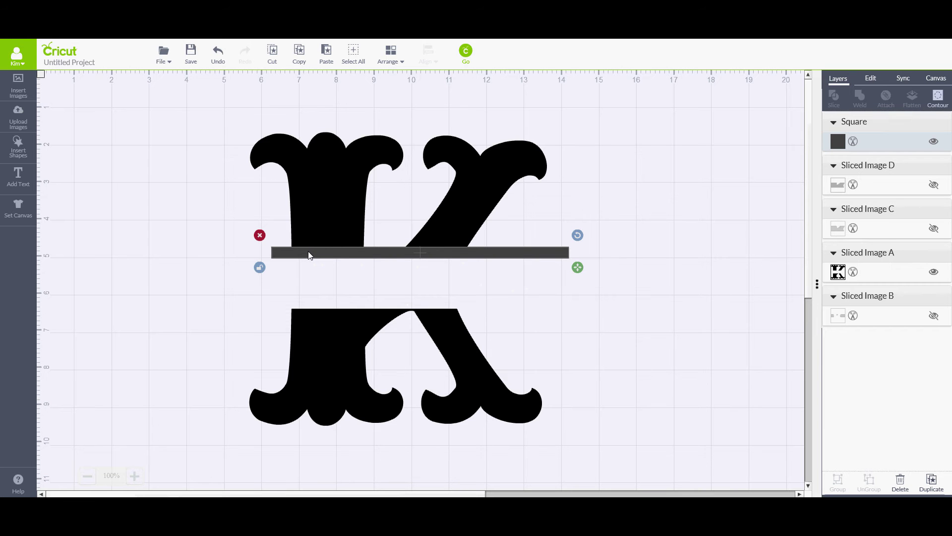
# Copy and paste the thin bar, move the copy below the first, and select the lower bar
pyautogui.click(304, 62)
pyautogui.click(326, 55)
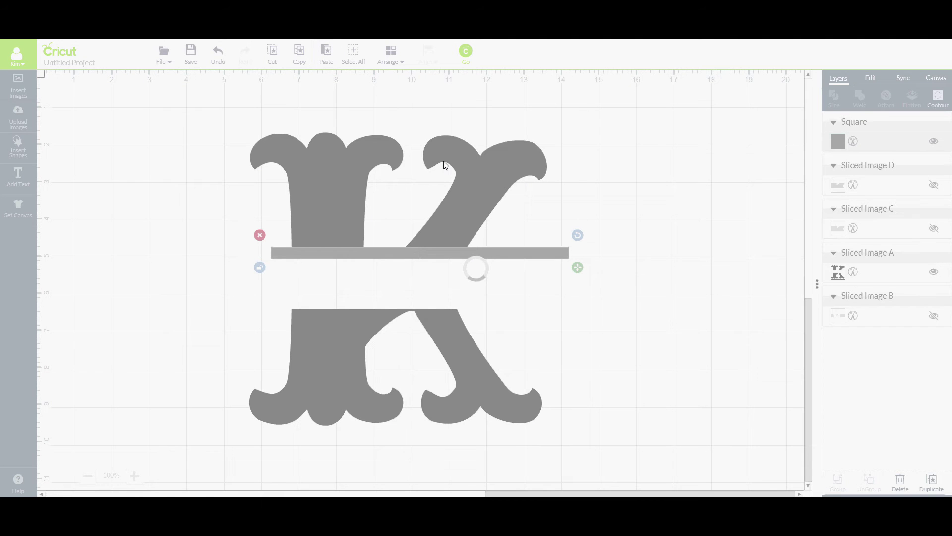
pyautogui.moveTo(441, 264); pyautogui.dragTo(444, 304)
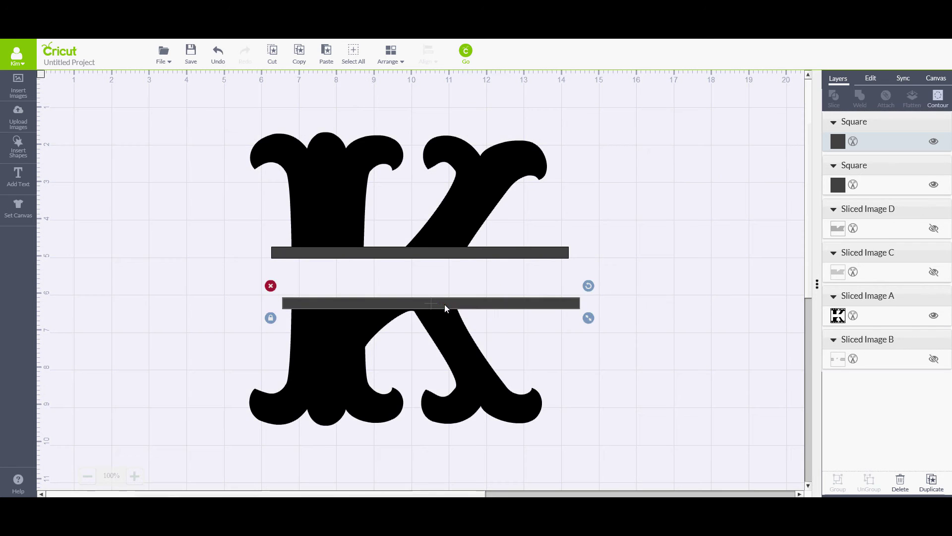
pyautogui.click(559, 329)
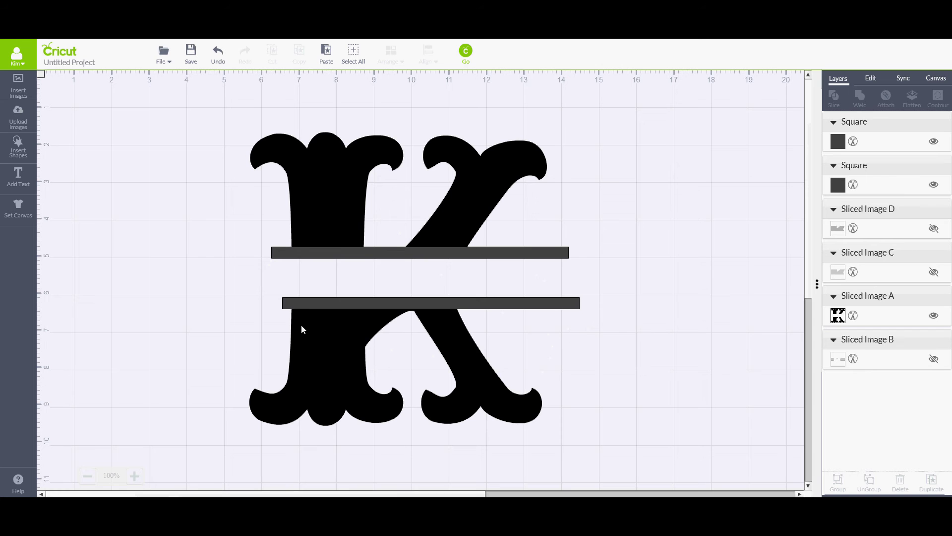
pyautogui.click(308, 304)
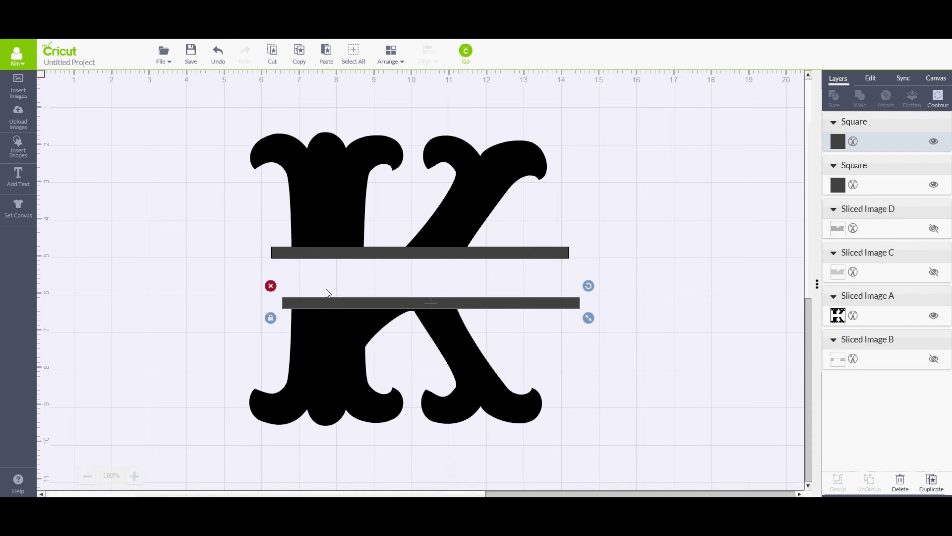
# Select both bars plus the K and apply Align > Center Horizontally
pyautogui.keyDown('shift'); pyautogui.click(318, 254); pyautogui.keyUp('shift')
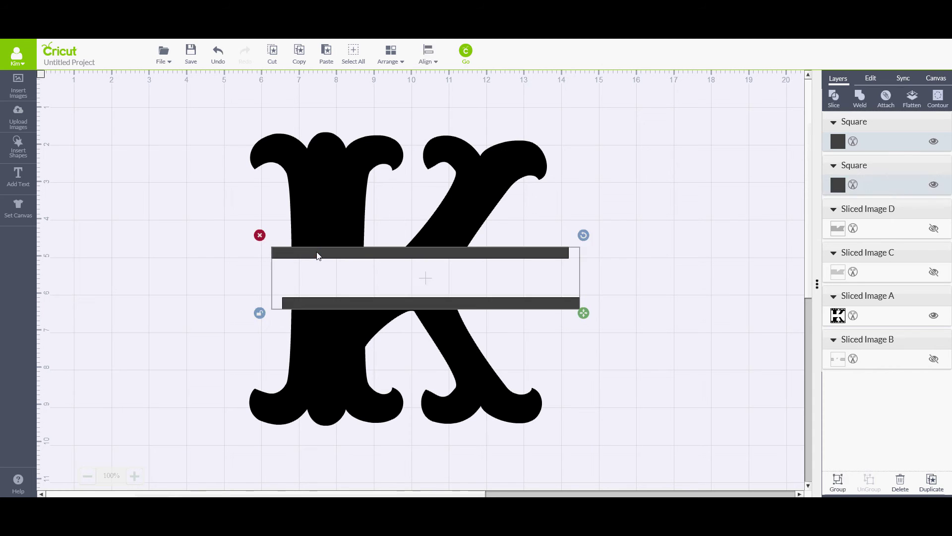
pyautogui.keyDown('shift'); pyautogui.click(330, 176); pyautogui.keyUp('shift')
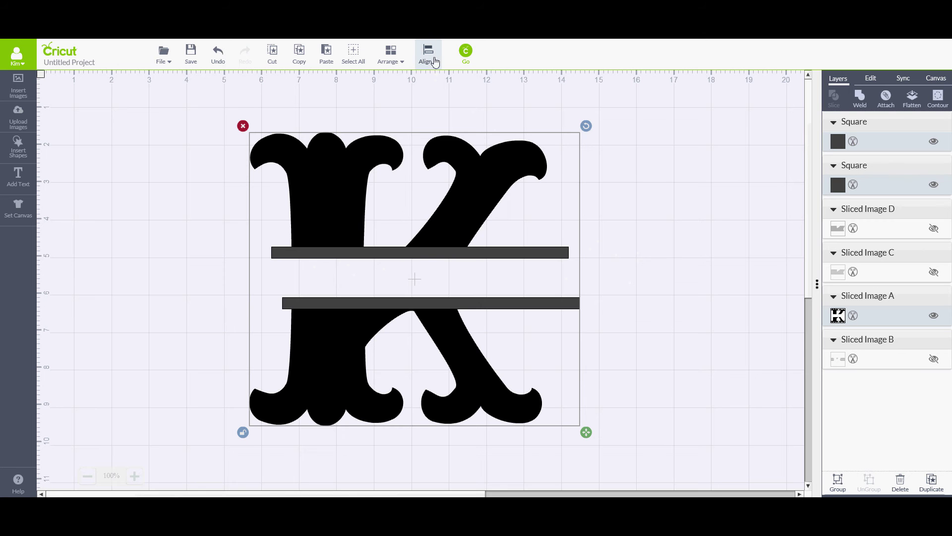
pyautogui.click(435, 60)
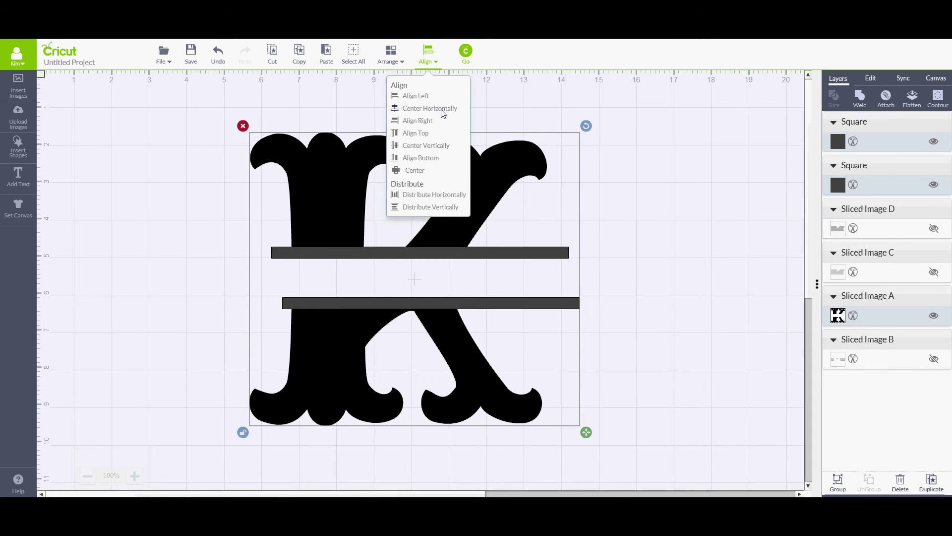
pyautogui.click(443, 114)
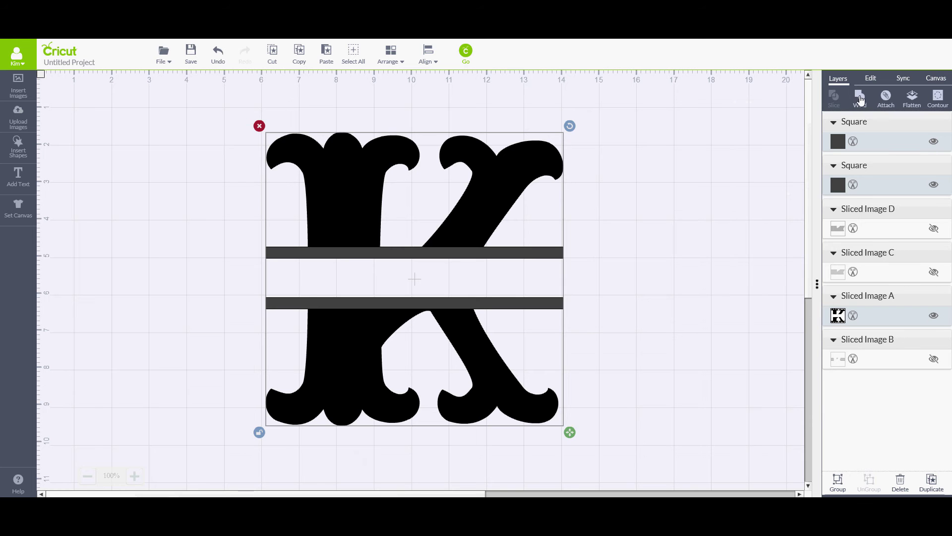
# Weld the K and bars into one Welded Image, enlarge it to about 9.65 x 9.5 in, and reposition it
pyautogui.click(860, 99)
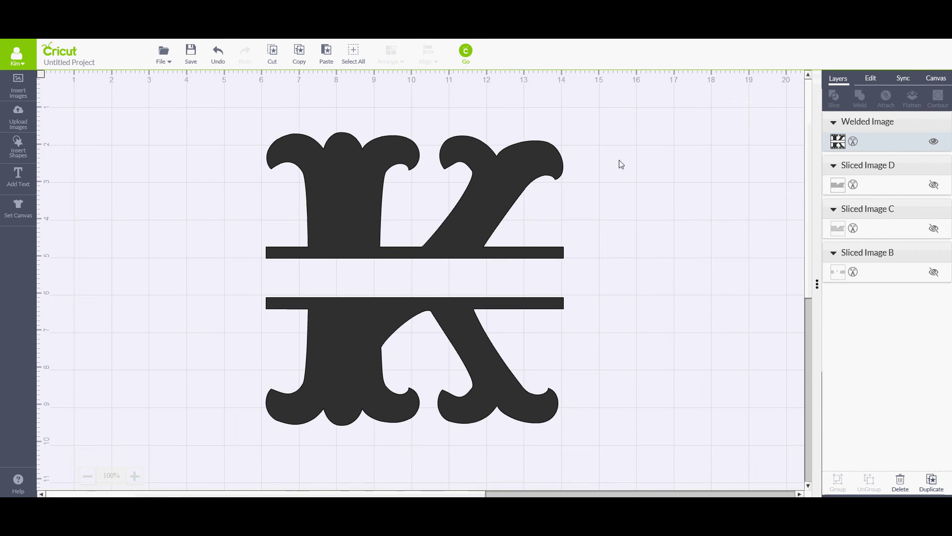
pyautogui.click(493, 212)
pyautogui.moveTo(493, 213); pyautogui.dragTo(391, 178)
pyautogui.moveTo(466, 397); pyautogui.dragTo(532, 477)
pyautogui.moveTo(378, 300); pyautogui.dragTo(433, 297)
pyautogui.click(654, 273)
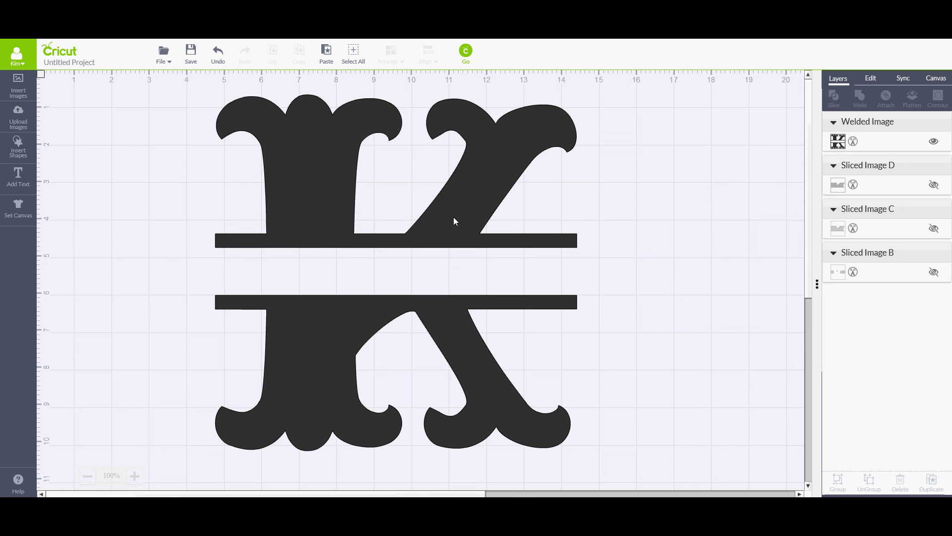
# Add 'KIM' text over the K and stretch it unproportionally to about 7.76 in wide
pyautogui.click(20, 181)
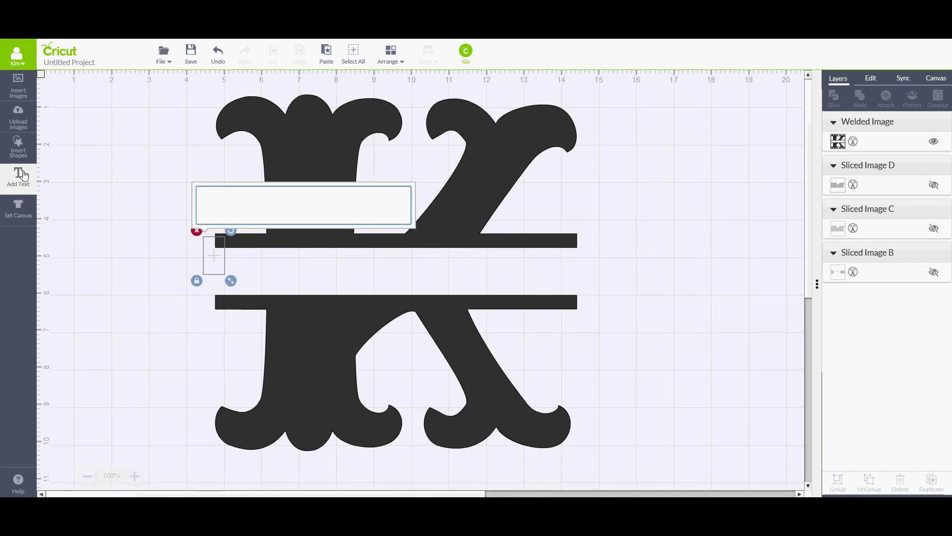
pyautogui.write('KIM')
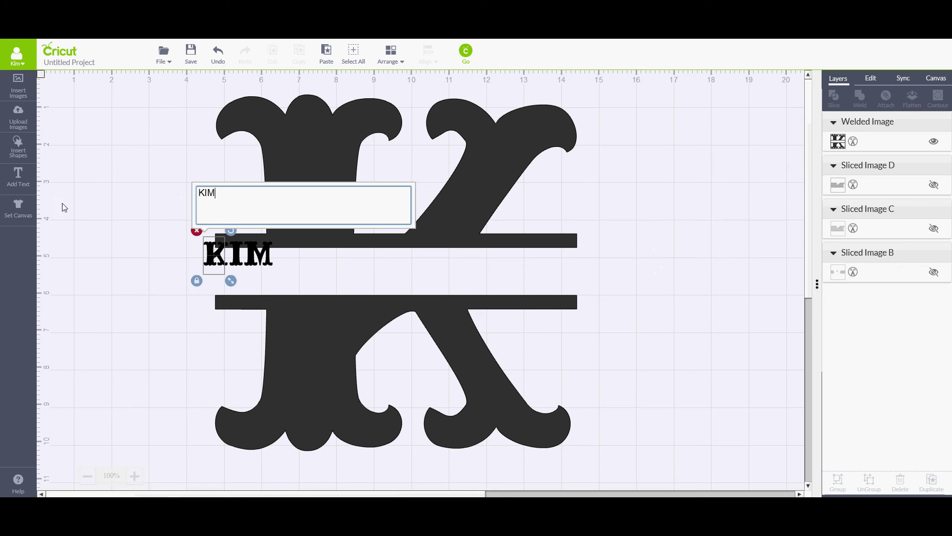
pyautogui.moveTo(265, 264); pyautogui.dragTo(509, 299)
pyautogui.click(236, 283)
pyautogui.moveTo(387, 276); pyautogui.dragTo(387, 208)
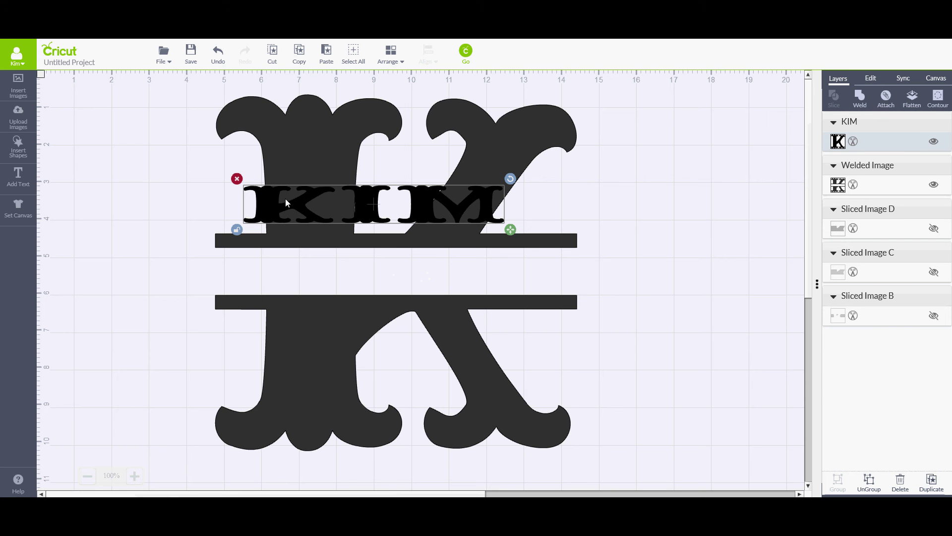
# Align KIM to the center of the split K
pyautogui.keyDown('shift'); pyautogui.click(309, 144); pyautogui.keyUp('shift')
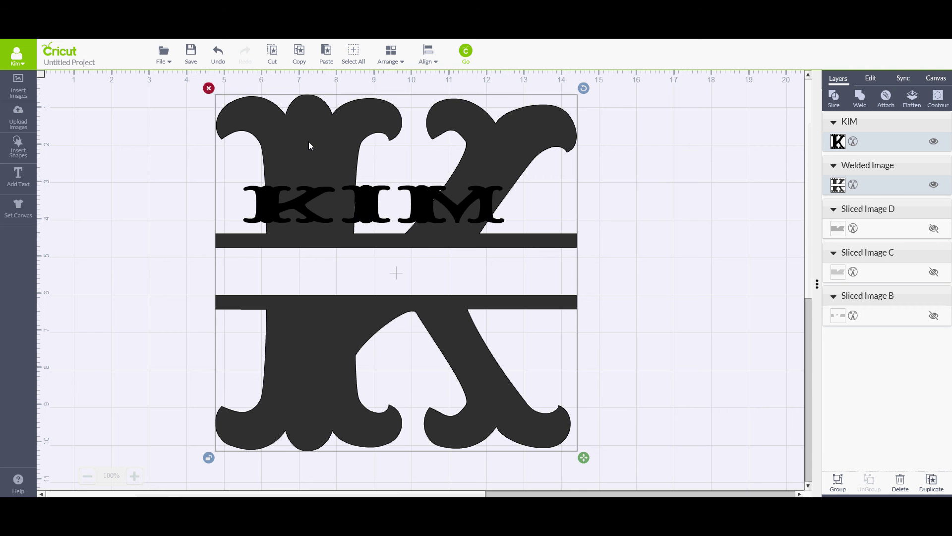
pyautogui.click(432, 61)
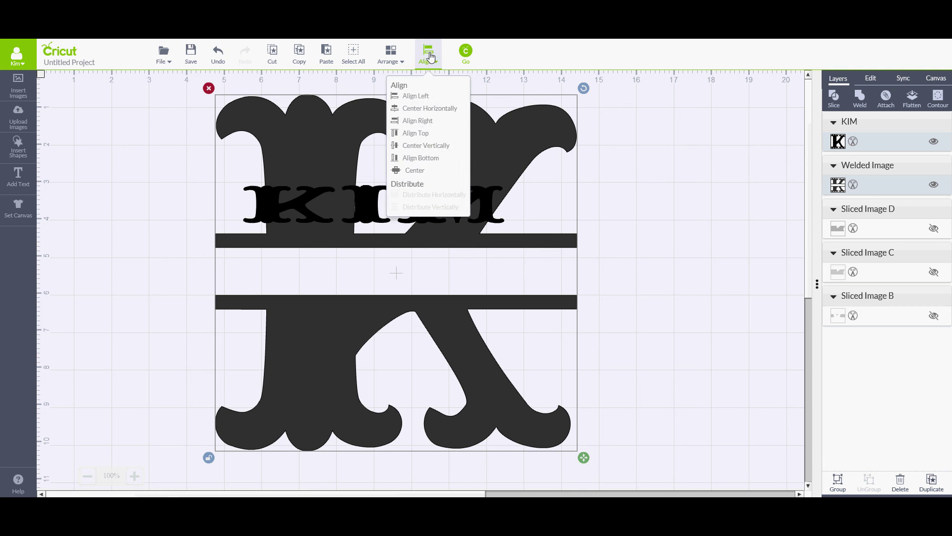
pyautogui.click(415, 170)
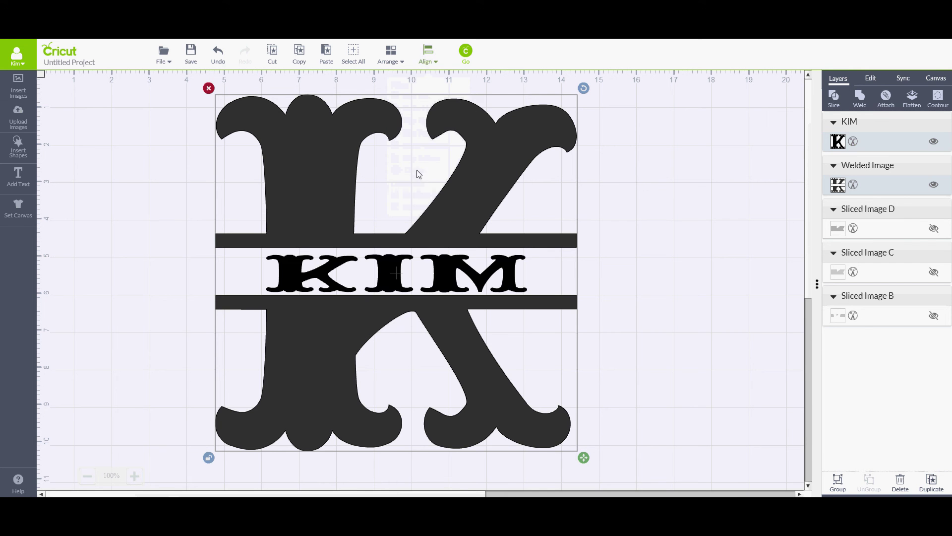
pyautogui.click(683, 270)
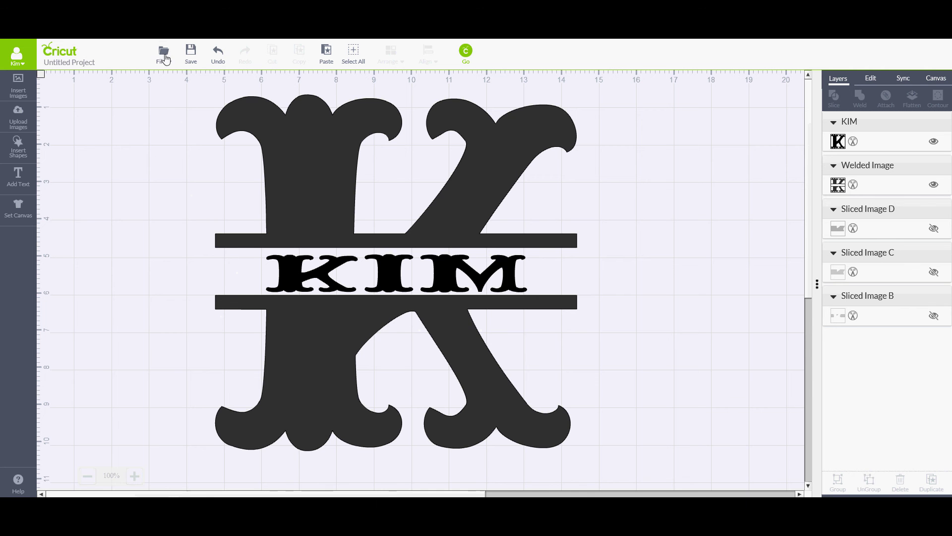
# Weld KIM and the K into one Welded Image layer and shift it left
pyautogui.click(328, 282)
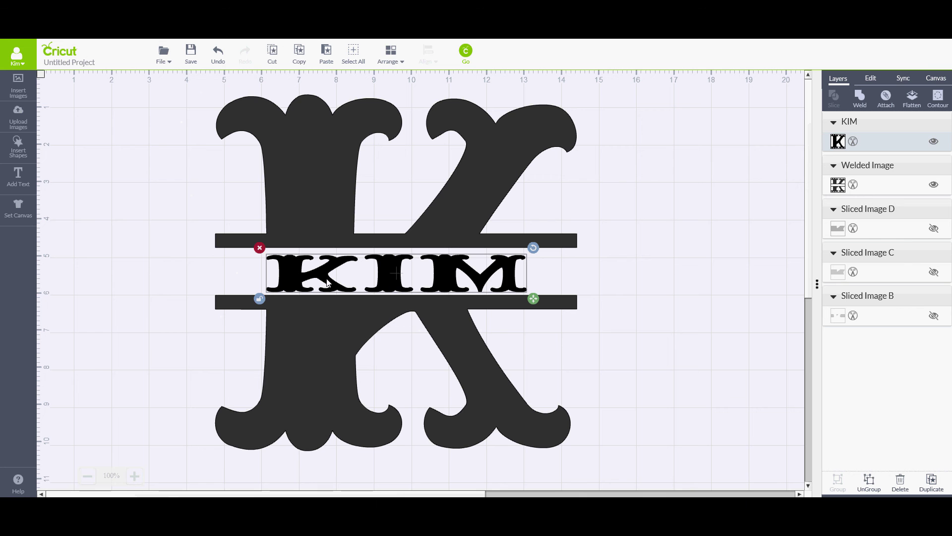
pyautogui.keyDown('shift'); pyautogui.click(318, 177); pyautogui.keyUp('shift')
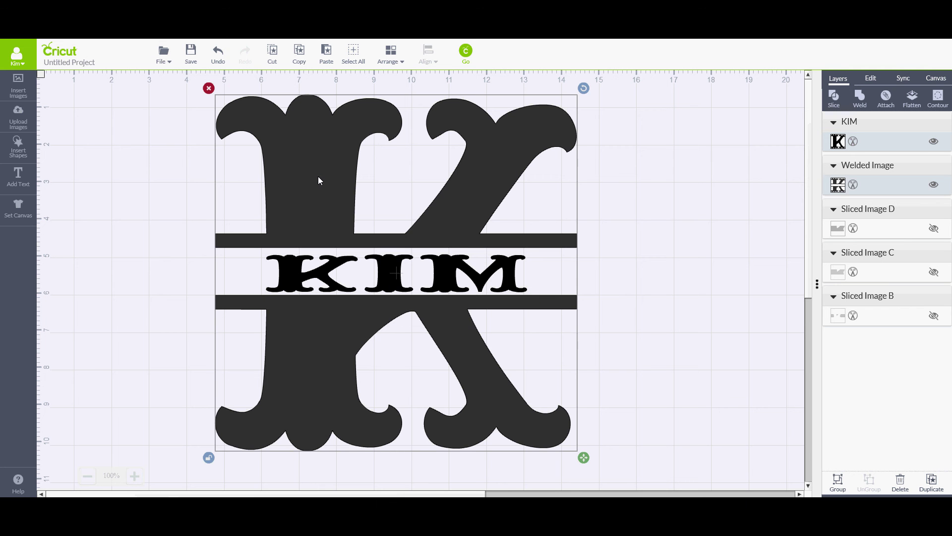
pyautogui.click(860, 99)
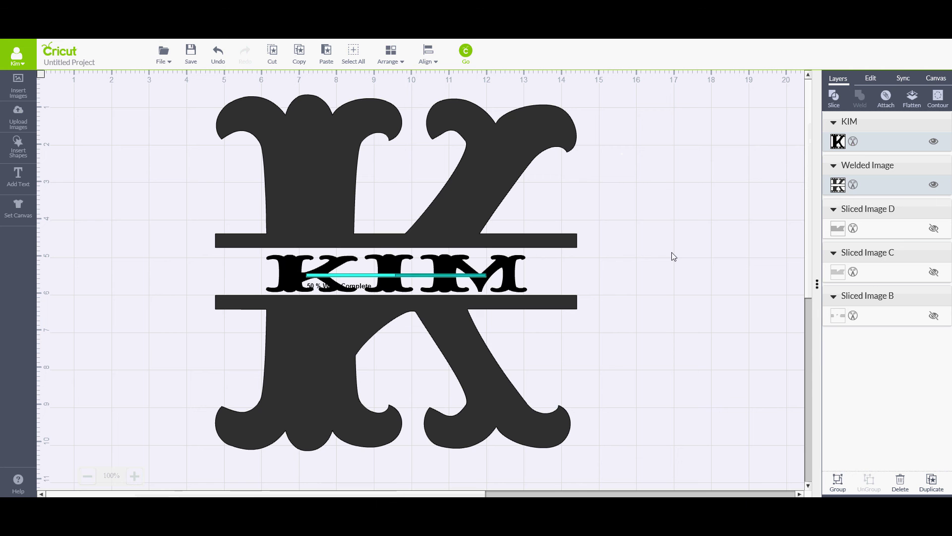
pyautogui.moveTo(453, 351); pyautogui.dragTo(347, 353)
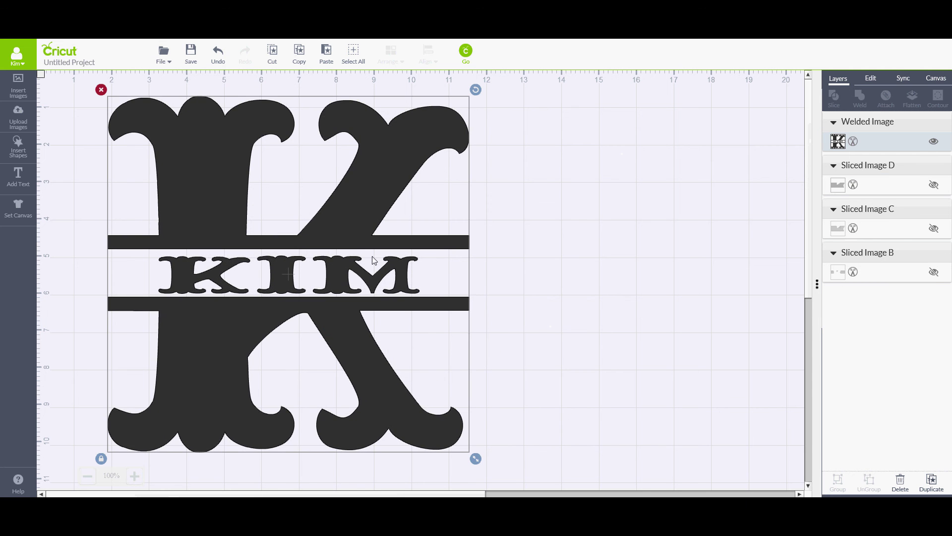
# Open the 12X12 mat preview with Mirror Image turned on for iron-on
pyautogui.click(466, 51)
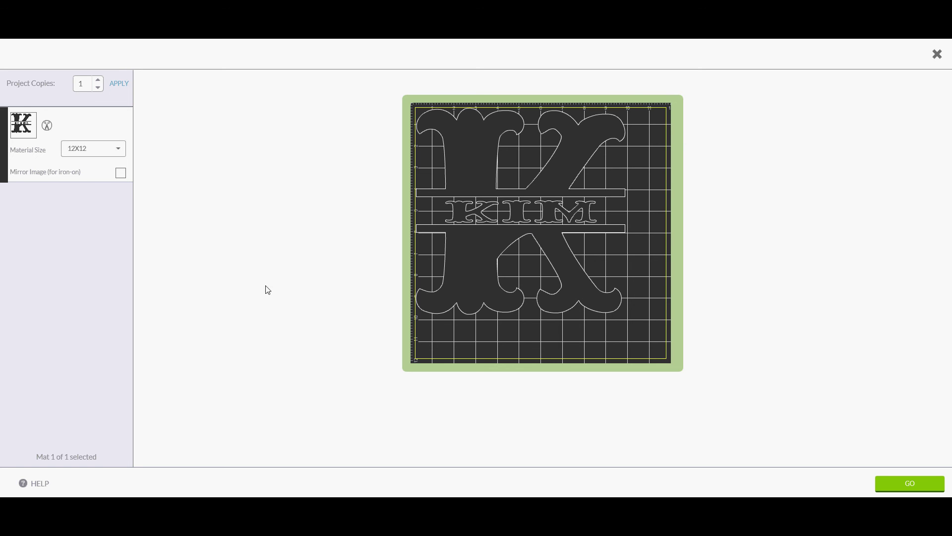
pyautogui.click(120, 174)
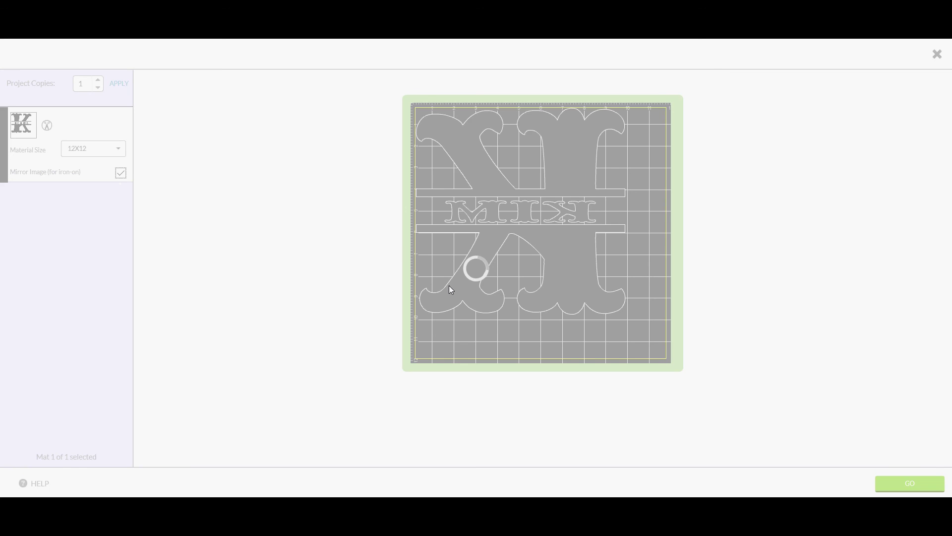